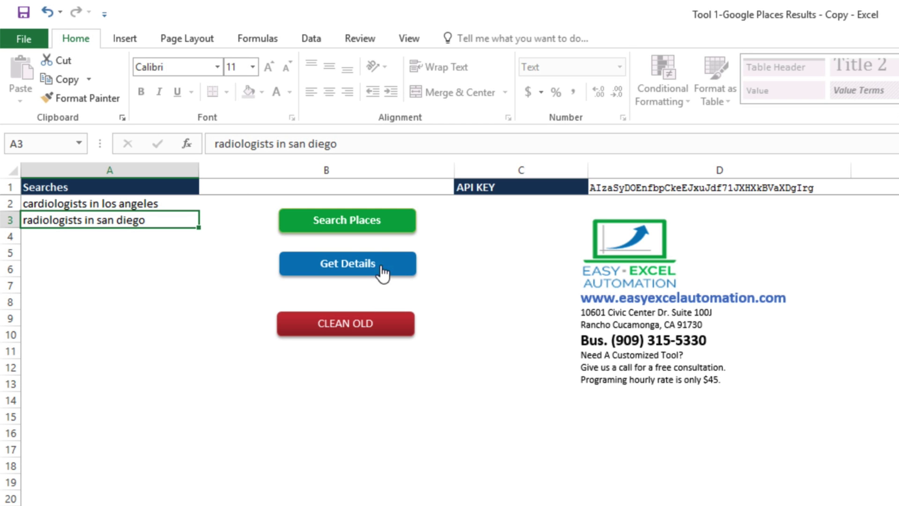
Step: Fetch place details for the two searches and dismiss the saved-files confirmation
click(379, 265)
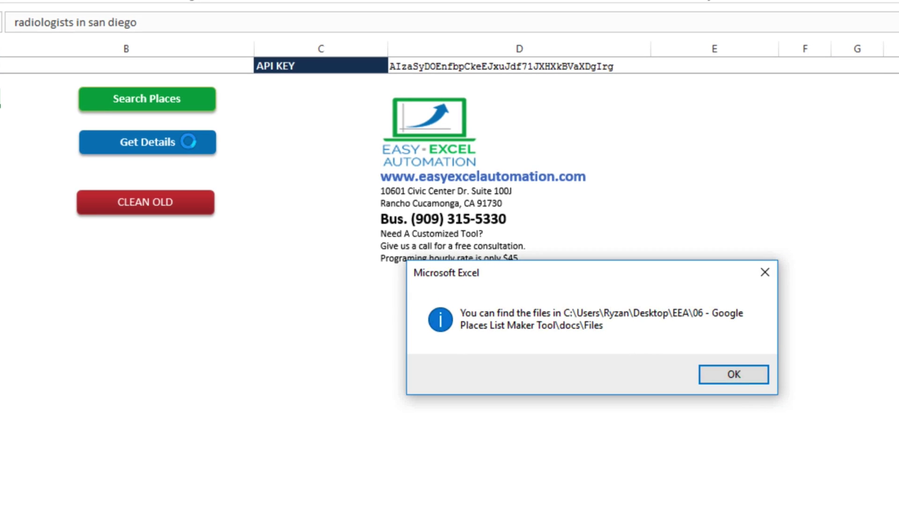
click(731, 378)
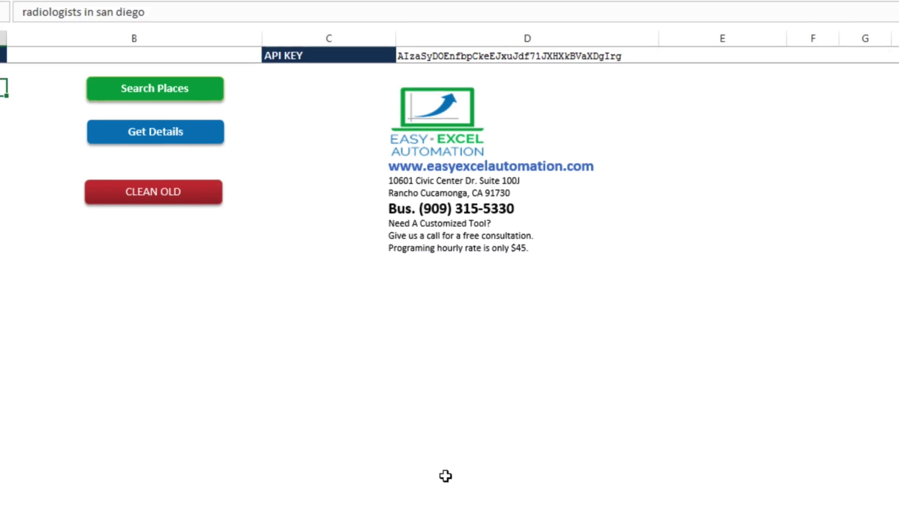
click(163, 447)
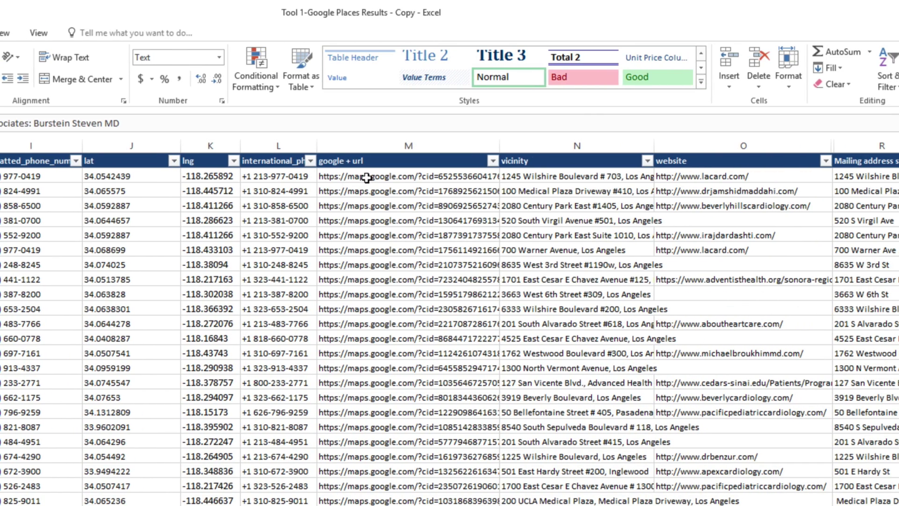
click(678, 176)
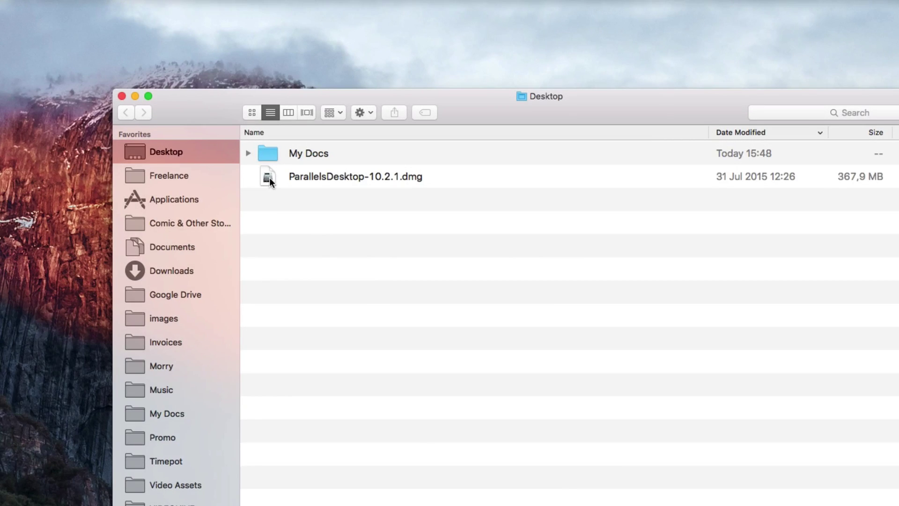
Step: Open ParallelsDesktop-10.2.1.dmg from the Desktop and launch its Parallels Desktop installer
click(268, 178)
double_click(269, 178)
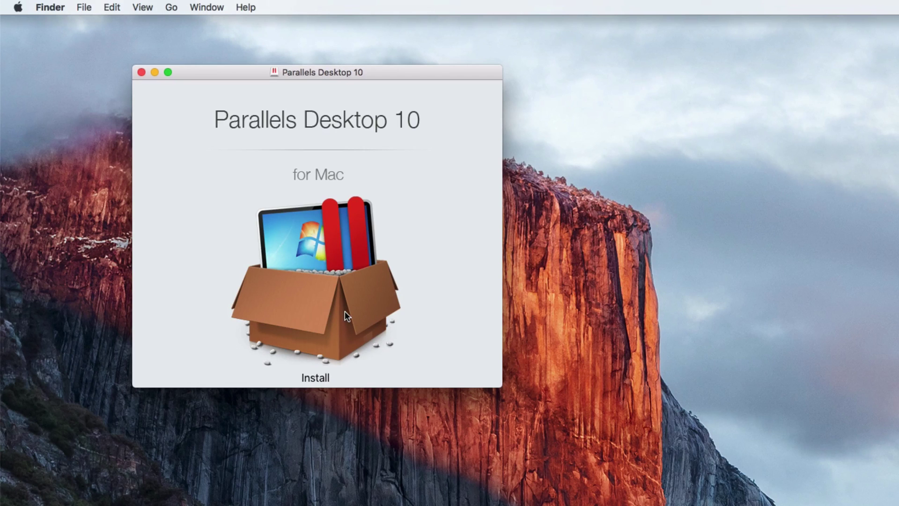
double_click(345, 311)
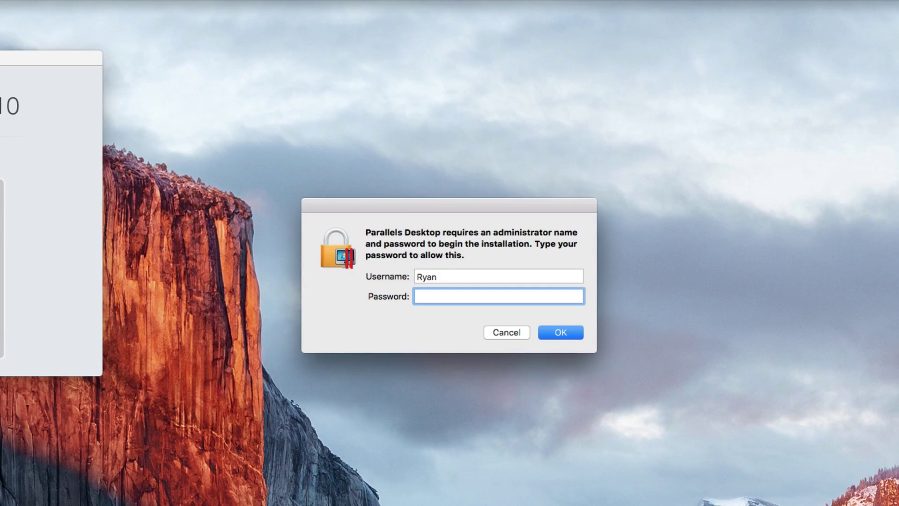
Step: Approve the installation with the administrator password and choose migrating Windows from a PC
text(*****)
key(Return)
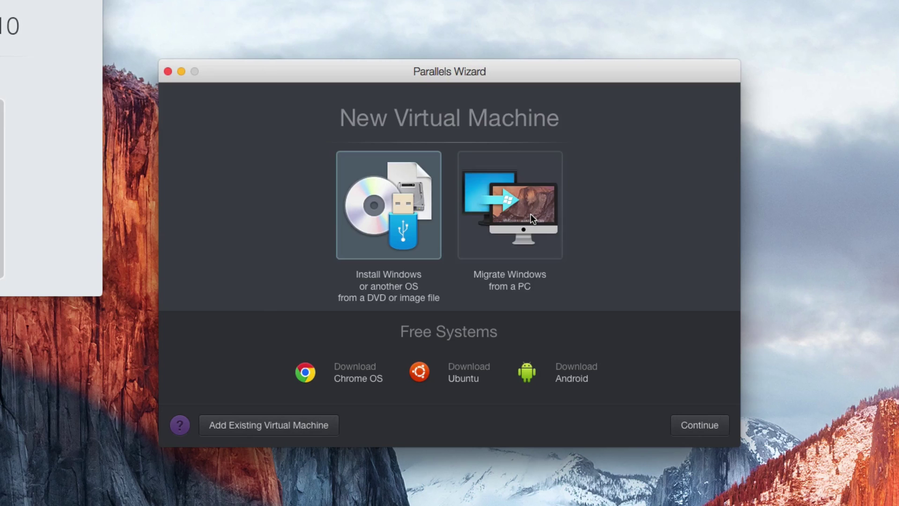
click(530, 213)
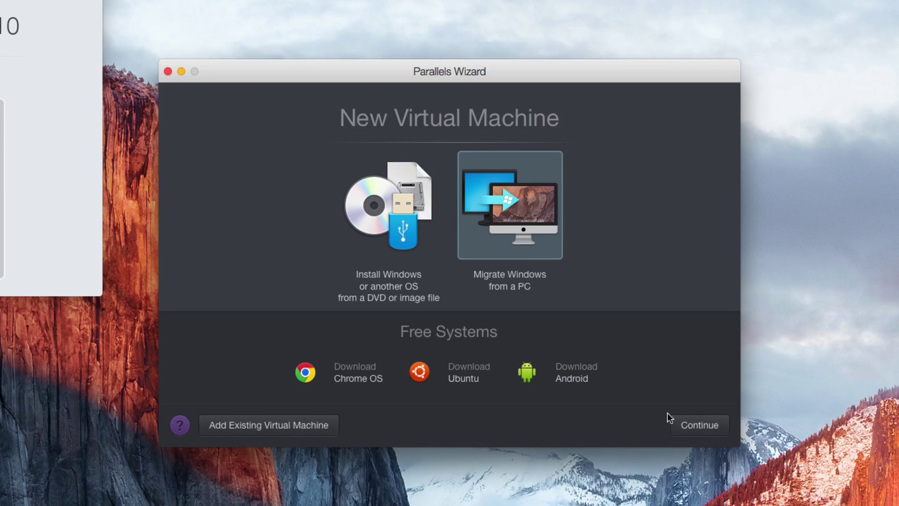
click(700, 424)
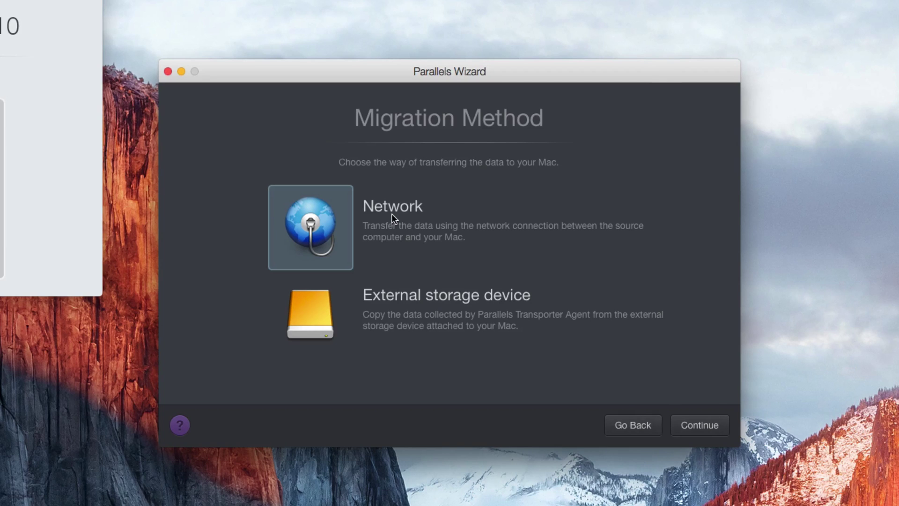
Step: Check the network and external storage migration options, then return to the New Virtual Machine screen
click(702, 426)
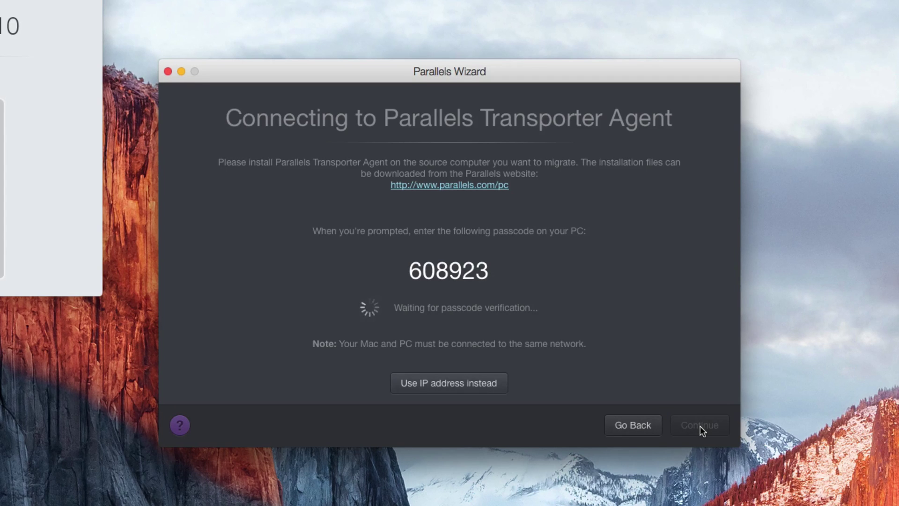
click(644, 423)
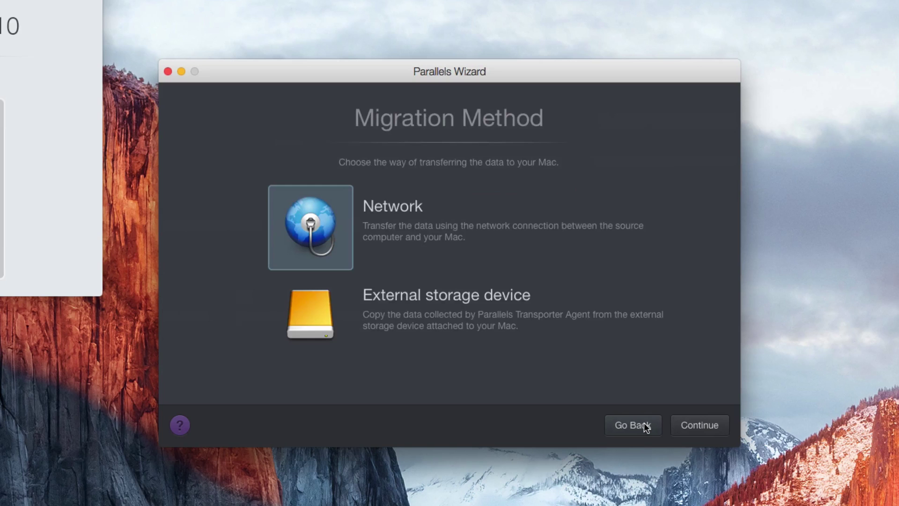
click(477, 310)
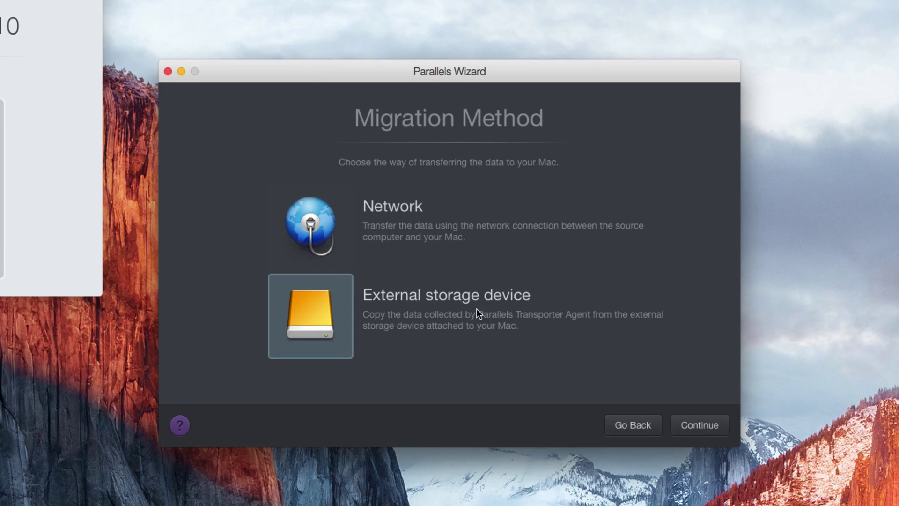
click(642, 426)
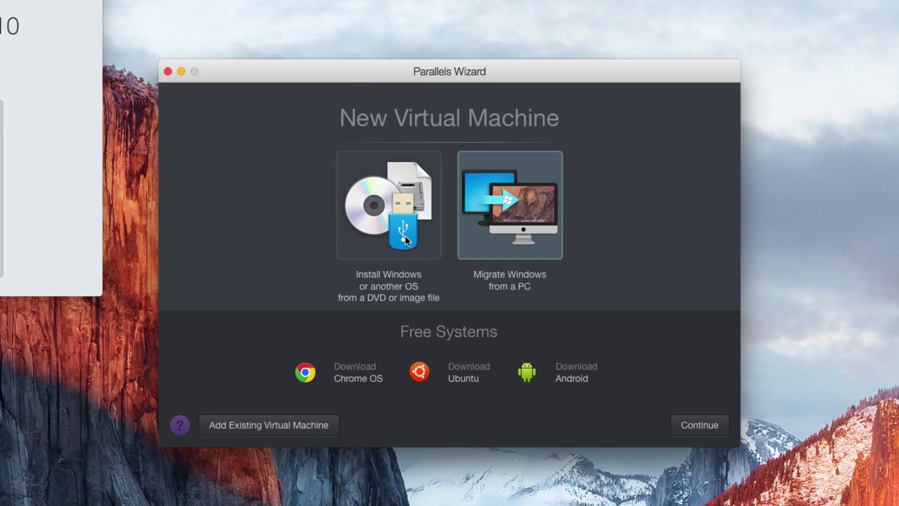
Step: Choose installing Windows from a DVD or image file and accept the found Windows 10 image
click(406, 235)
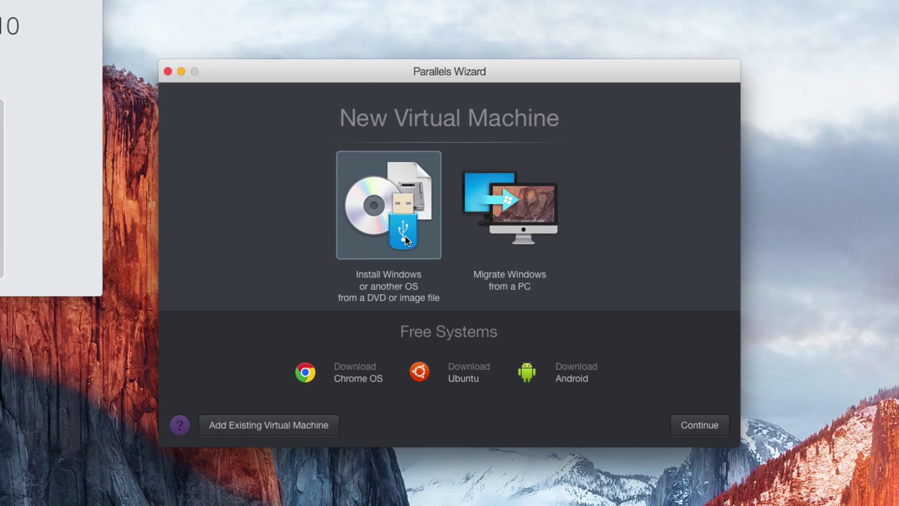
click(703, 425)
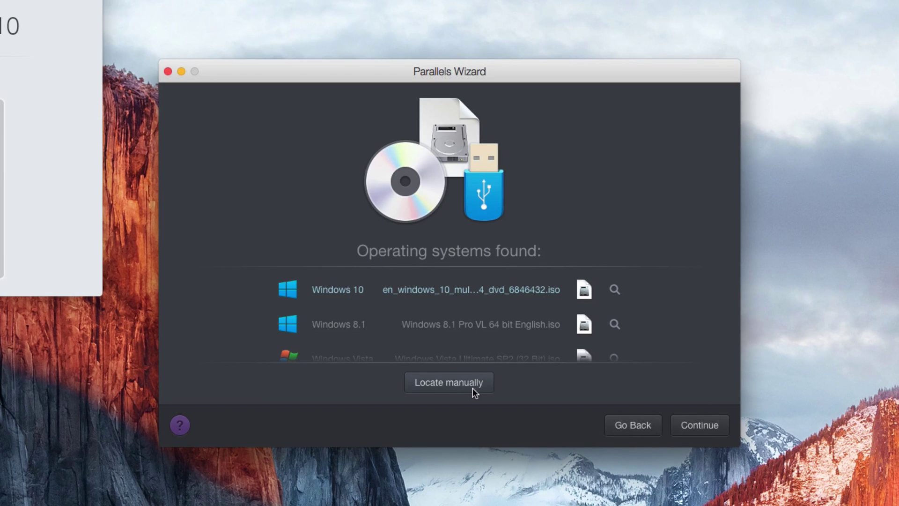
click(704, 426)
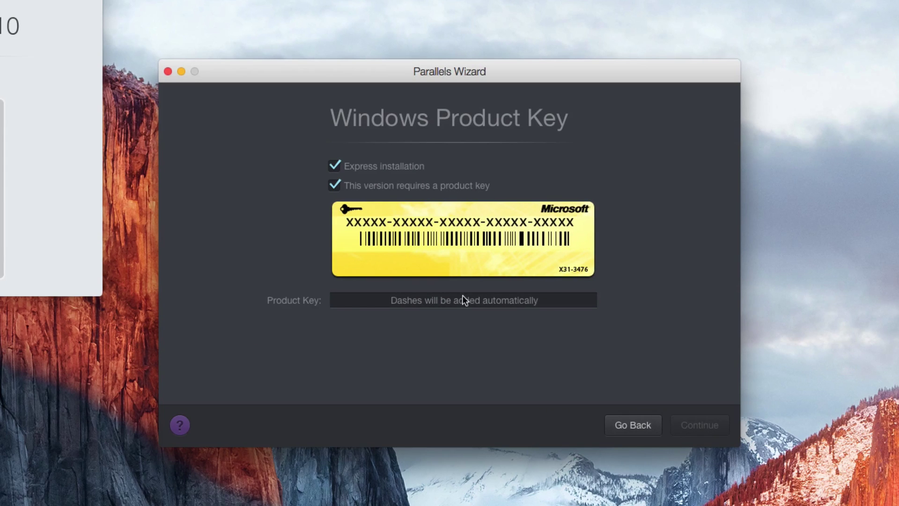
Step: Paste the Windows product key and continue past the product key step
click(462, 298)
key(super+v)
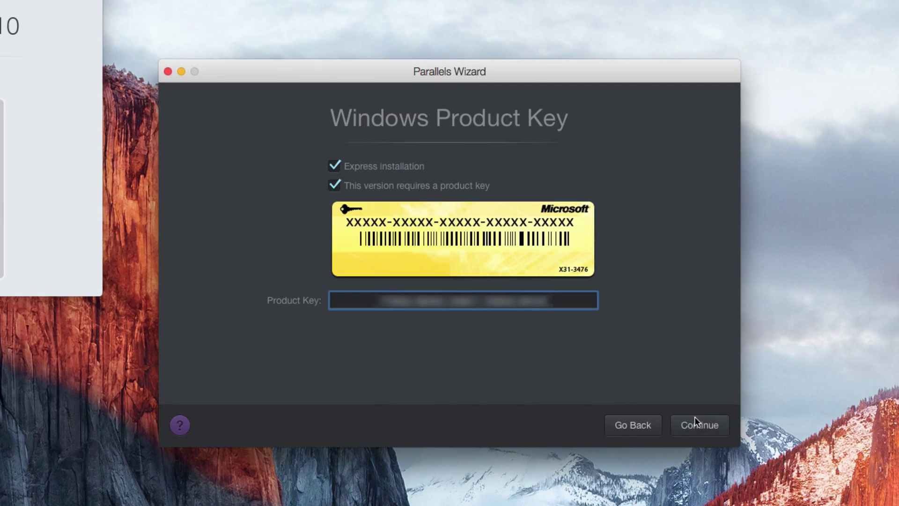
click(700, 424)
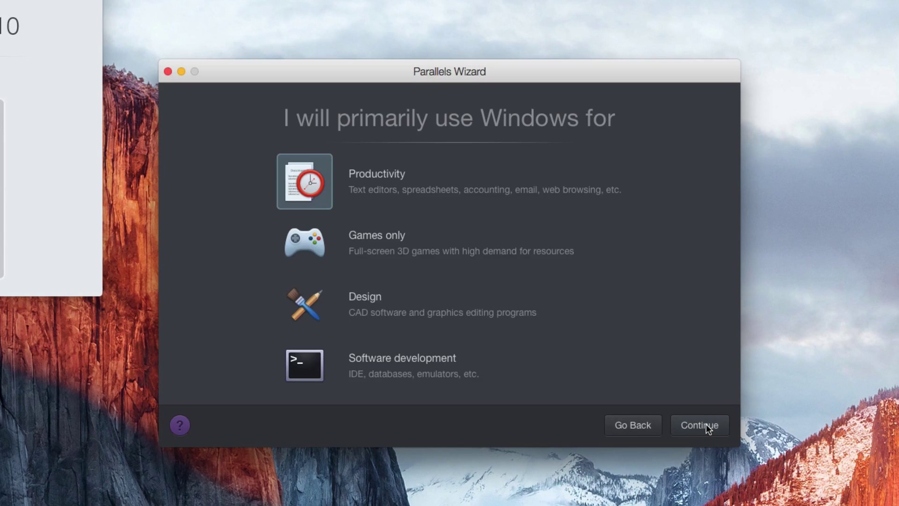
Step: Keep Productivity, share the 'Windows 10' VM with other Mac users, and install Windows 10 Pro
click(706, 424)
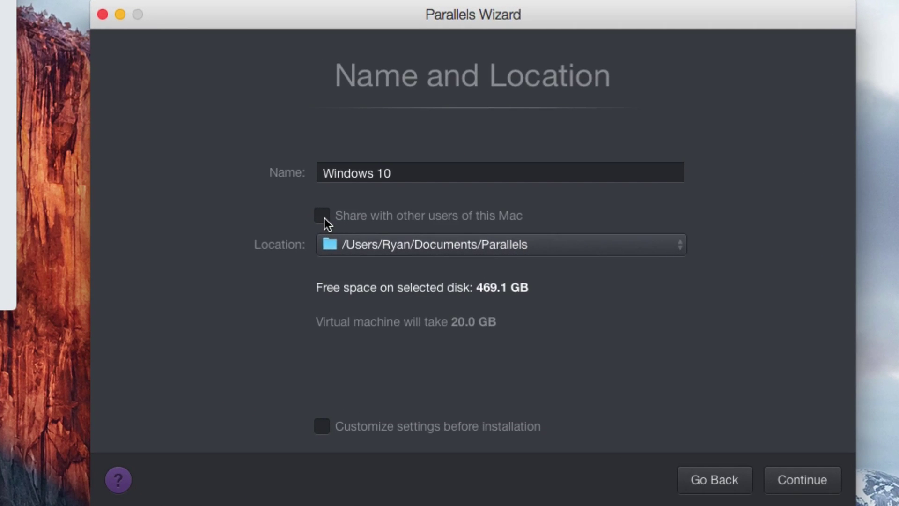
click(324, 217)
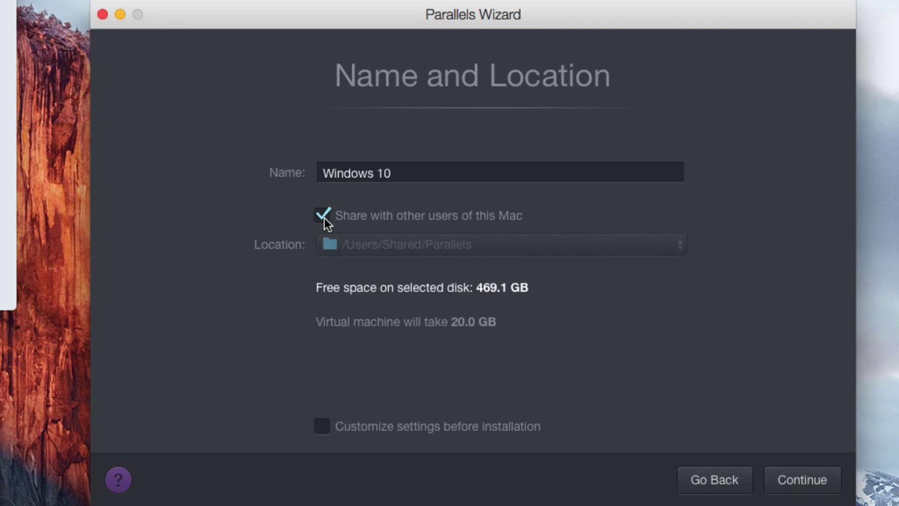
click(809, 483)
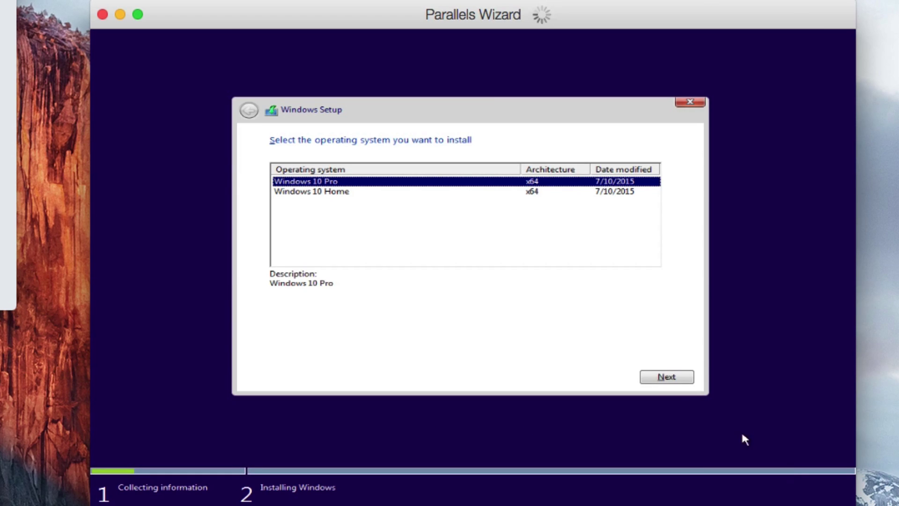
click(683, 379)
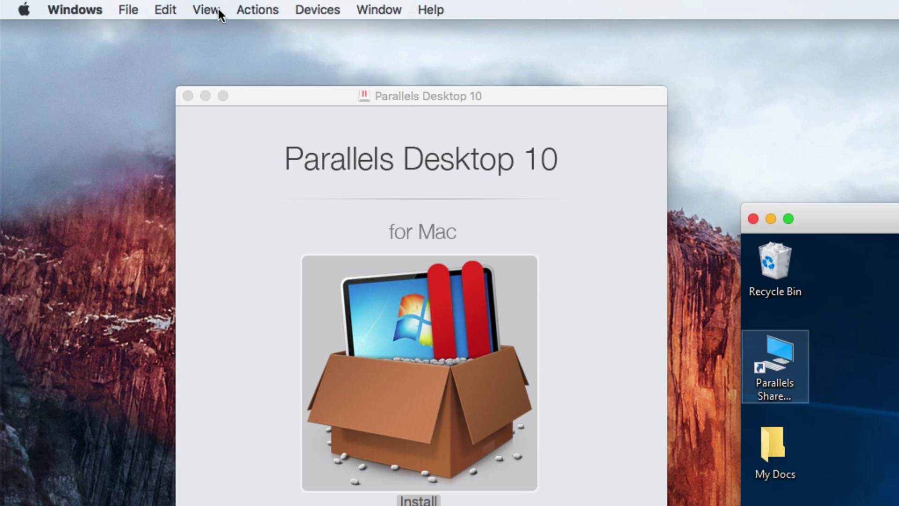
Step: Enter and exit full screen, then move the Windows window top-left and enlarge it
click(219, 11)
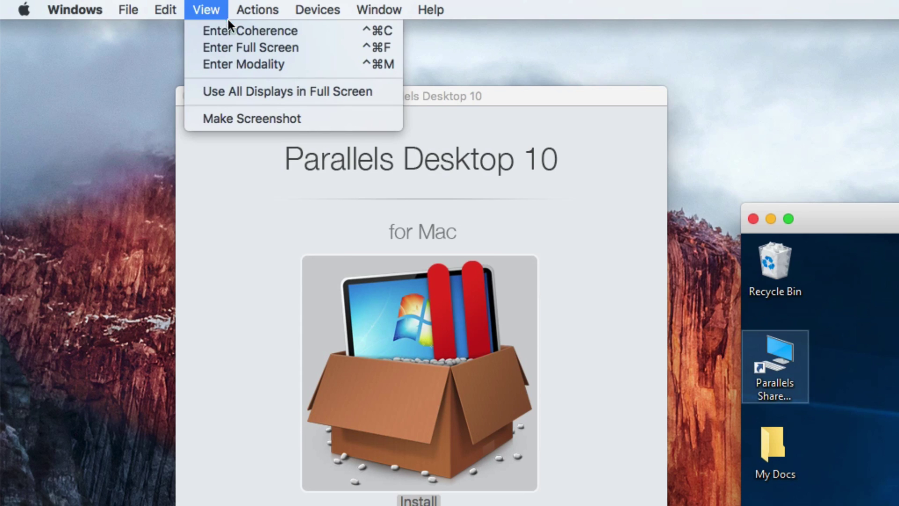
click(321, 47)
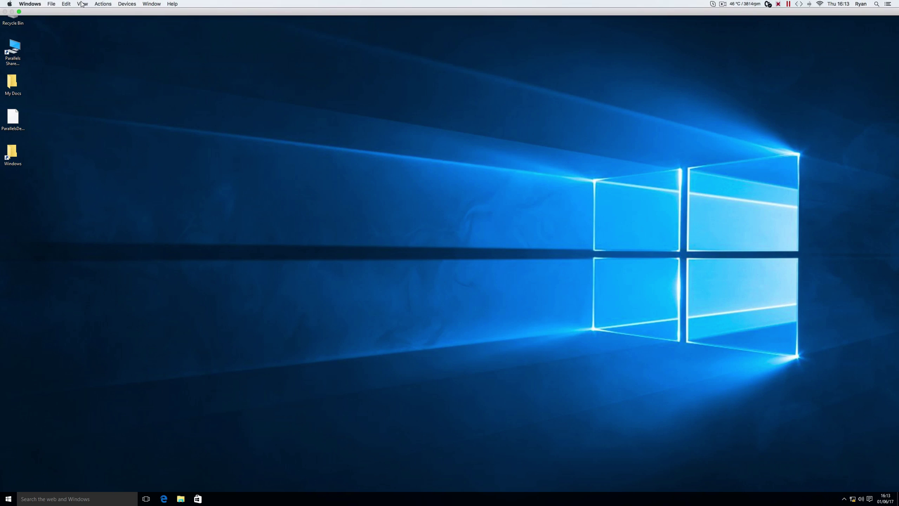
click(83, 3)
click(93, 18)
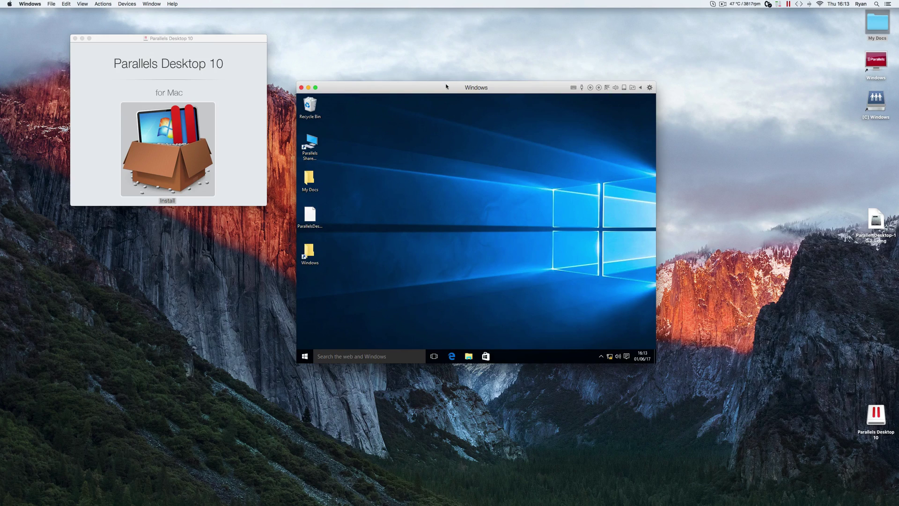
drag(446, 86, 151, 6)
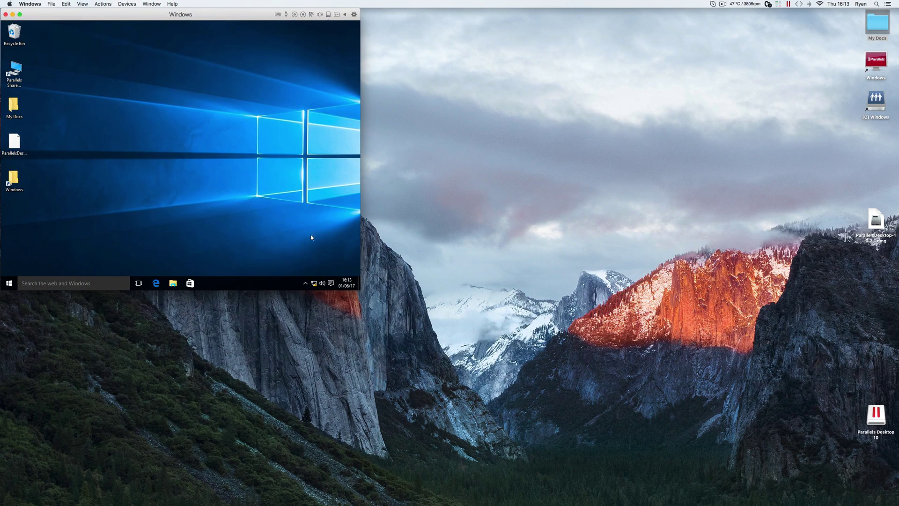
drag(360, 290, 897, 504)
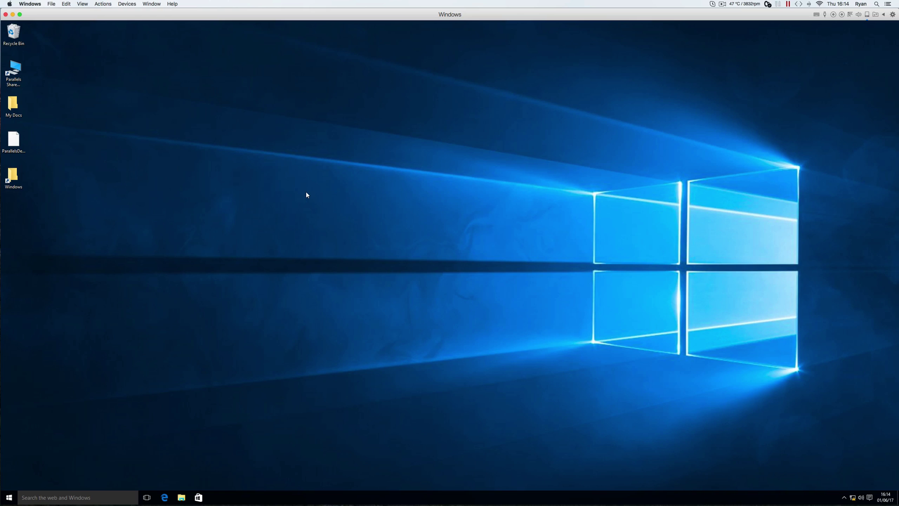
key(super+Tab)
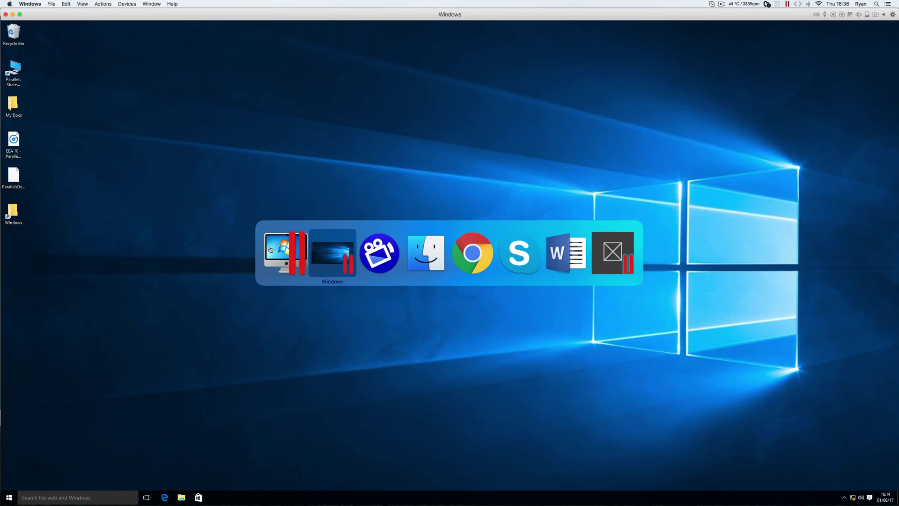
key(super+Tab)
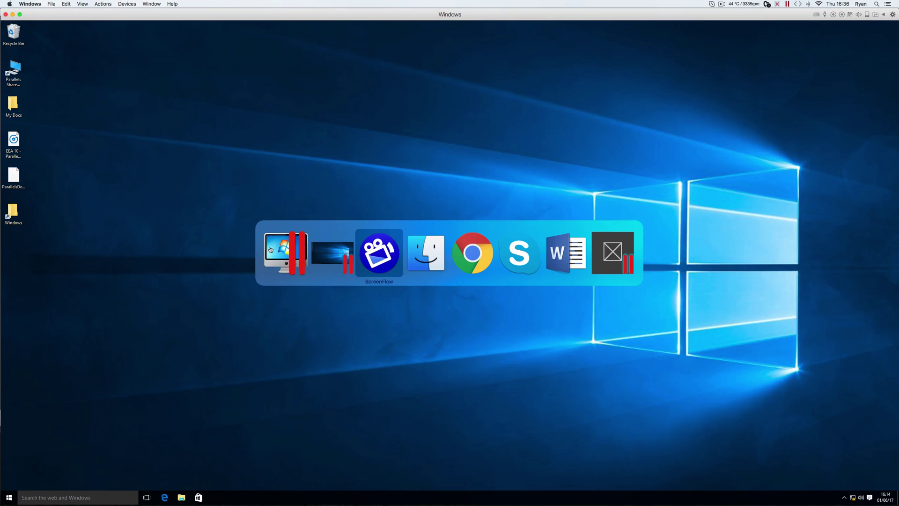
key(super+Tab)
key(super+Tab)
key(super+Tab)
key(super+Tab)
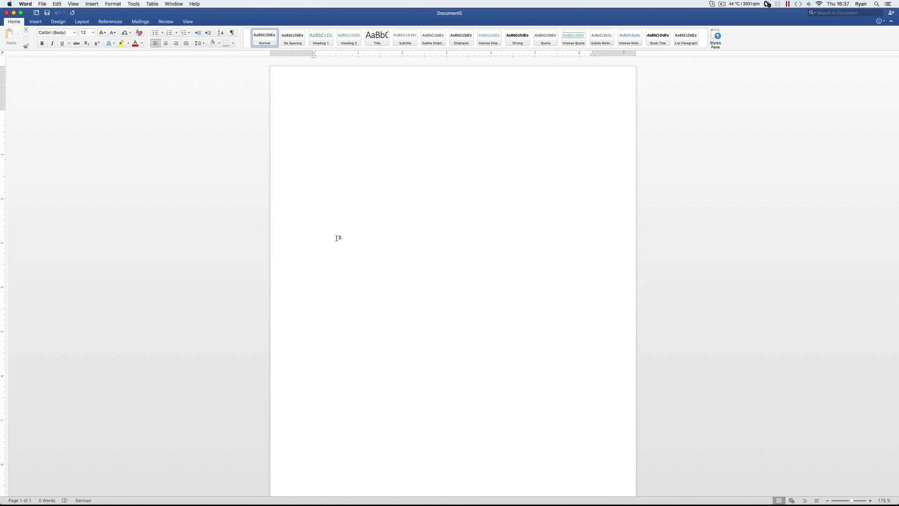
key(super+Tab)
key(super+Tab)
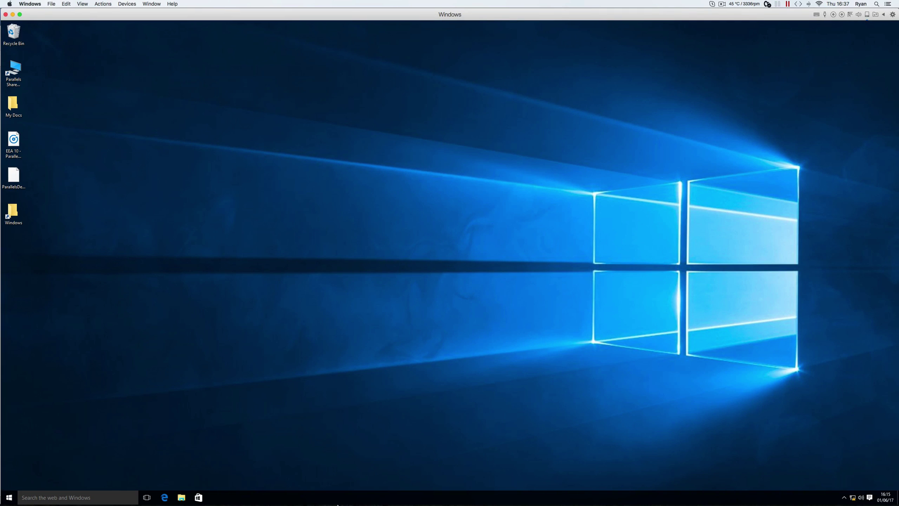
mouse_move(337, 503)
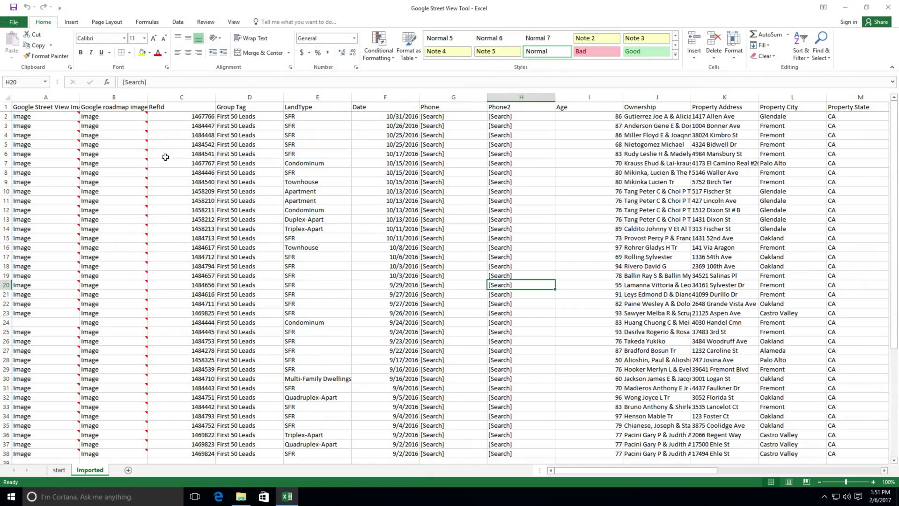
Step: Show the Street View photo comments on A2 and A4 and the roadmap comment on B2
mouse_move(53, 118)
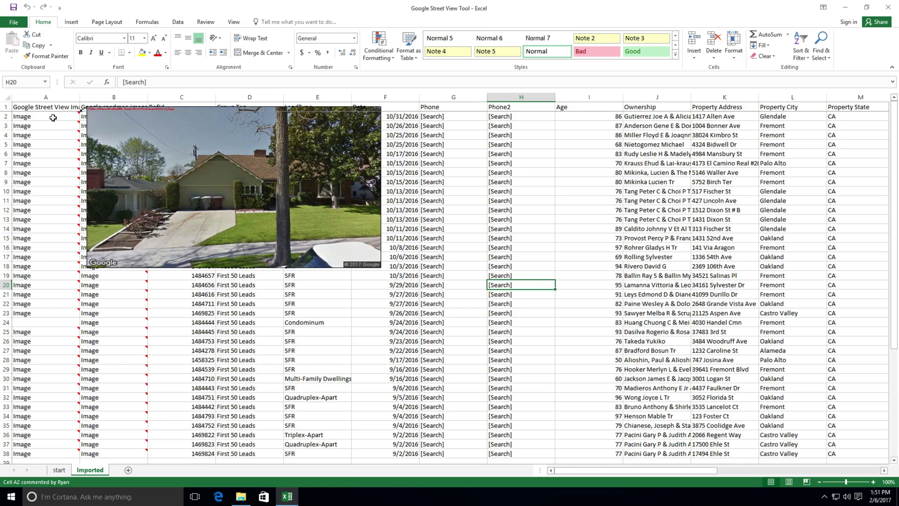
mouse_move(52, 135)
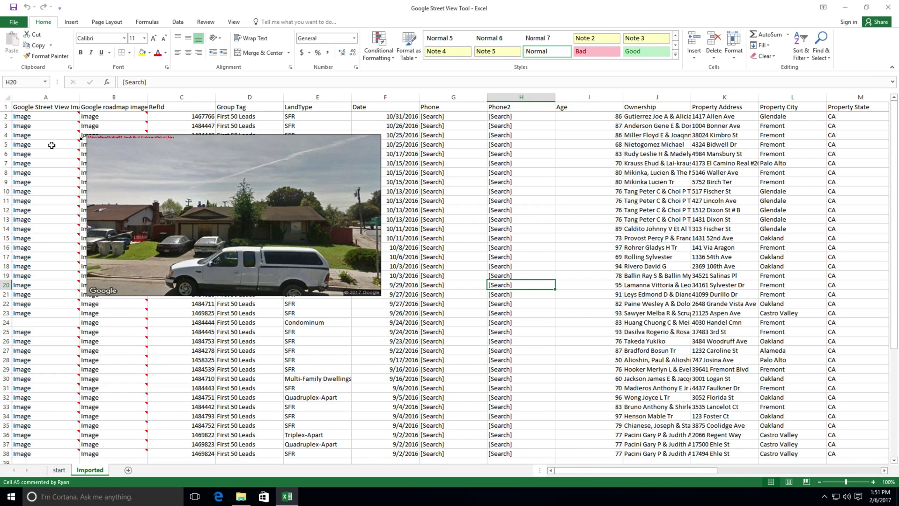
mouse_move(120, 118)
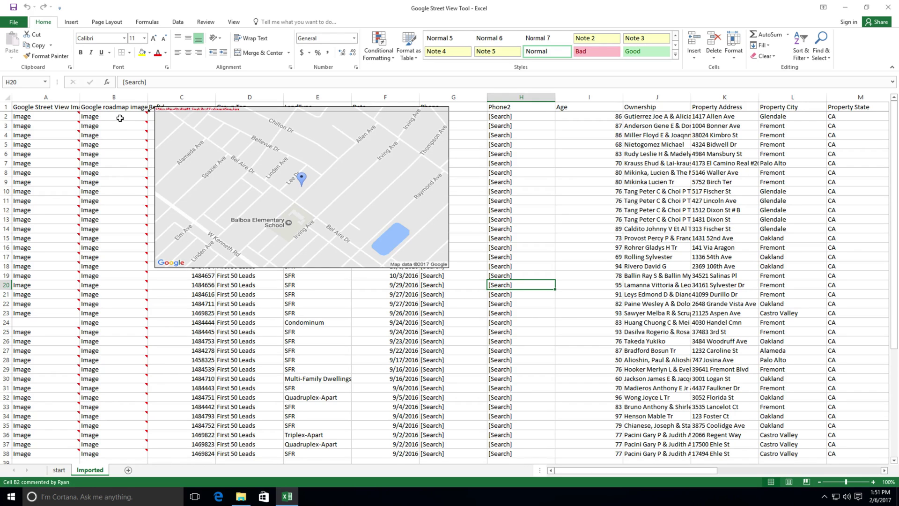